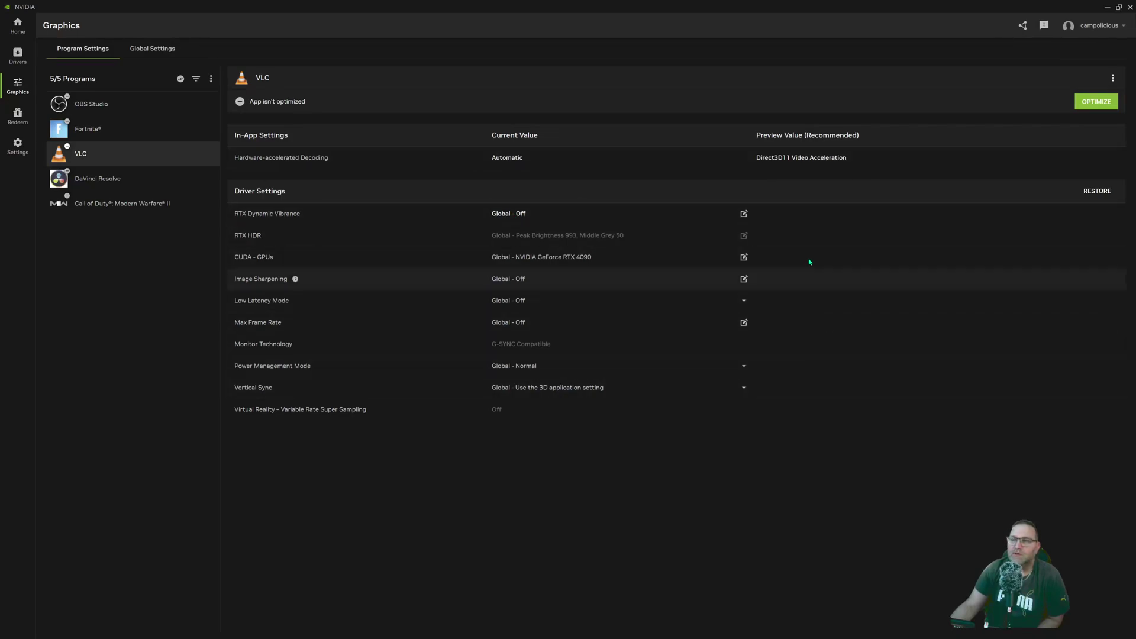
Optimize VLC with recommended settings, then view DaVinci Resolve's CUDA GPU processing settings.
left_click(1106, 101)
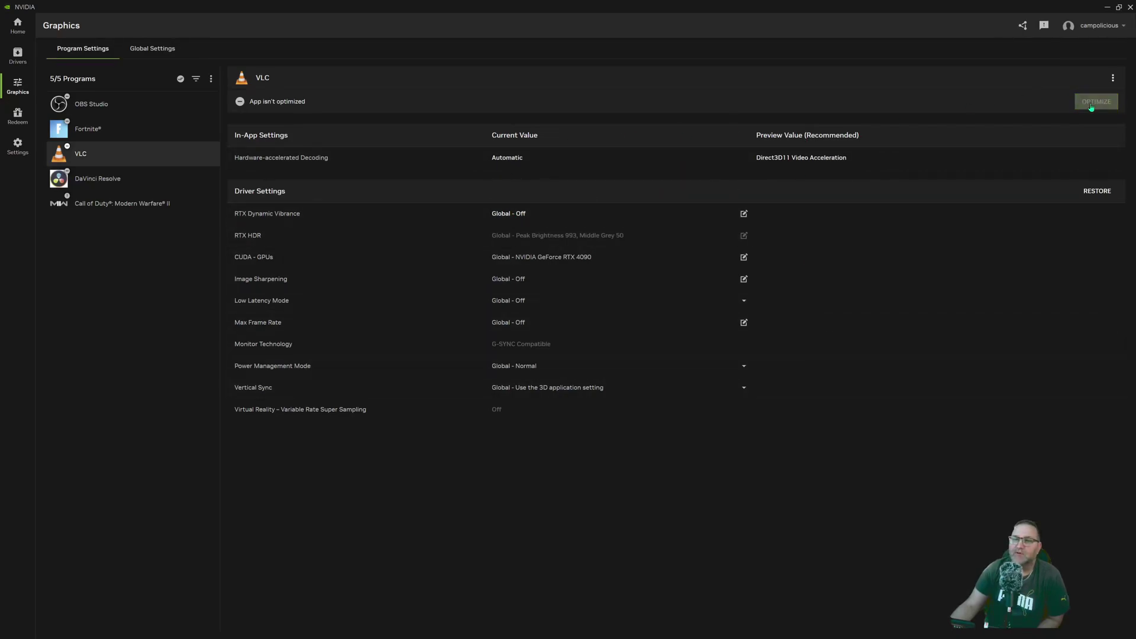
left_click(98, 178)
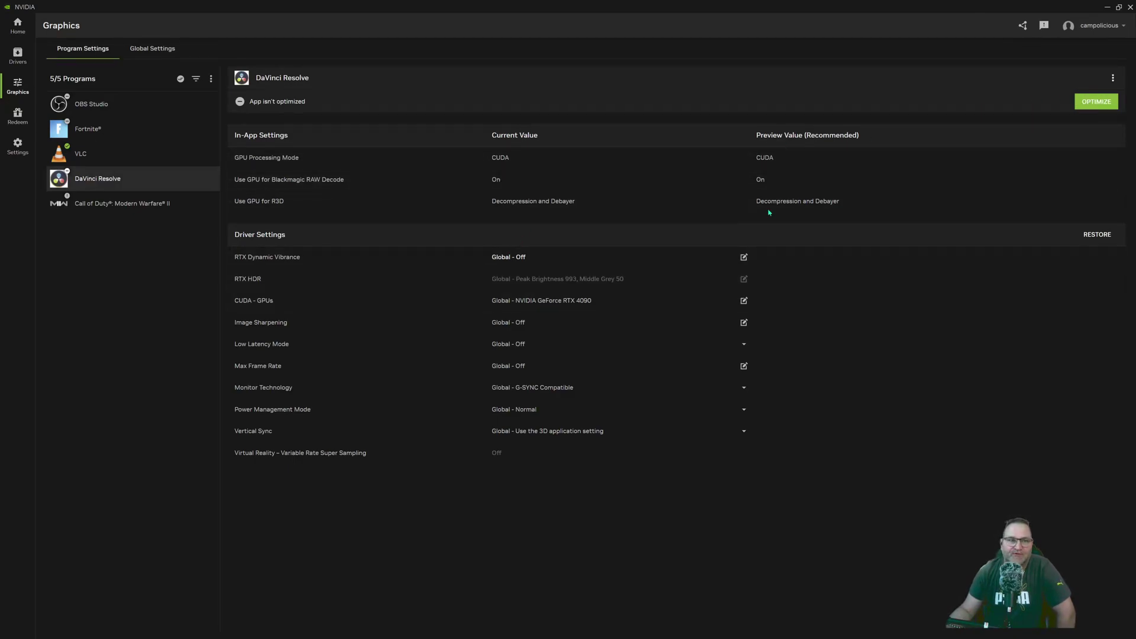
Review Call of Duty: Modern Warfare II's recommended in-game settings, then go to the Redeem page.
left_click(152, 215)
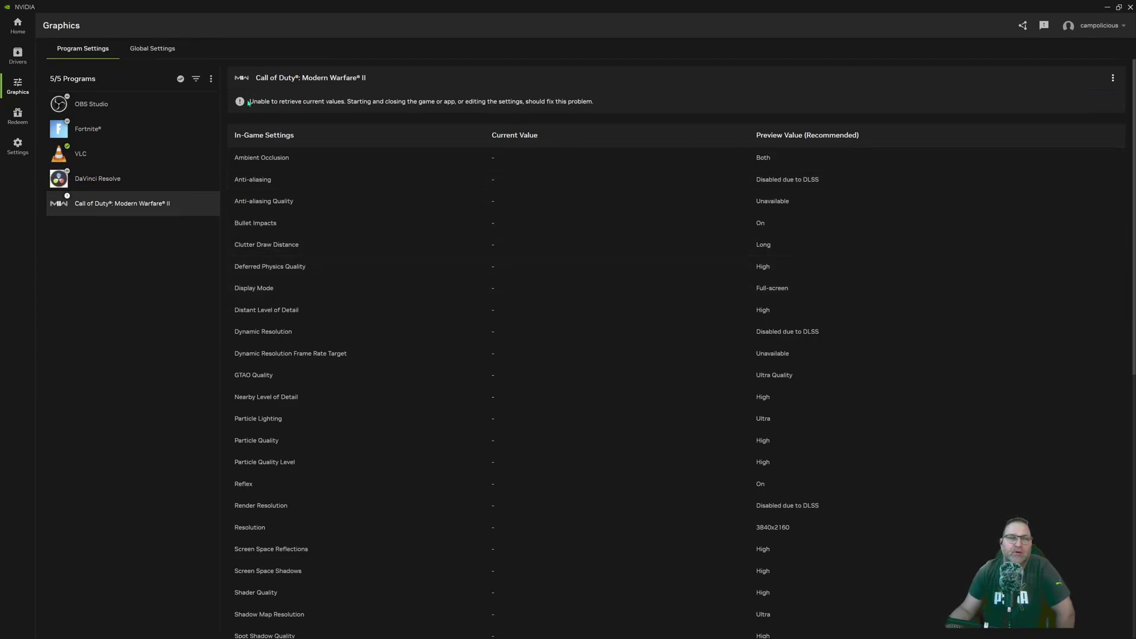
scroll(414, 363, "down", 5)
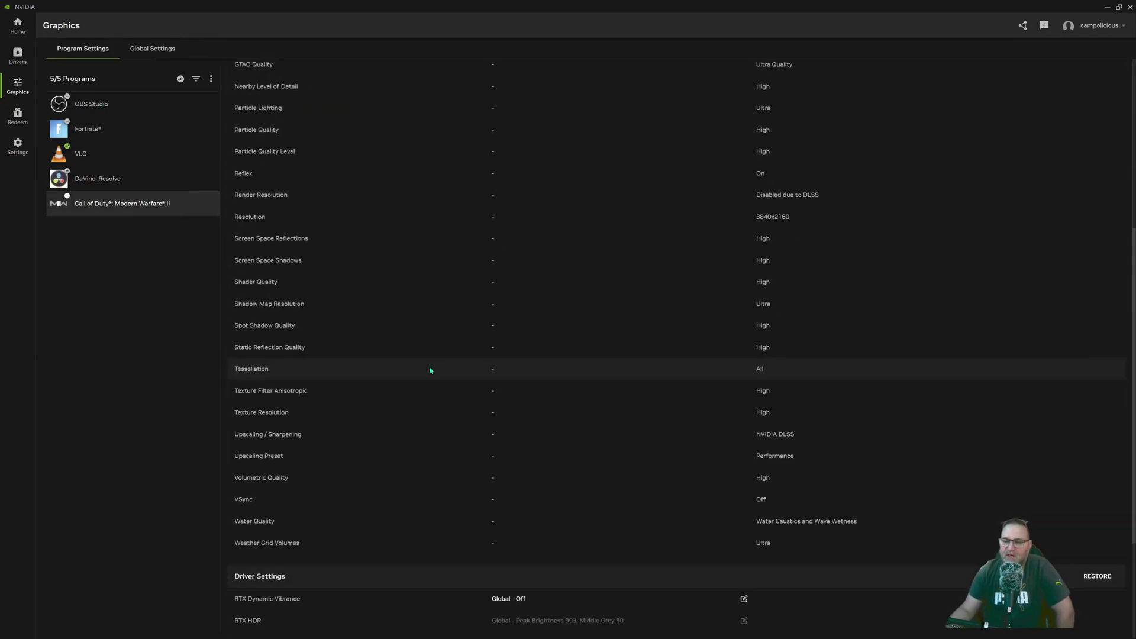
scroll(432, 369, "down", 3)
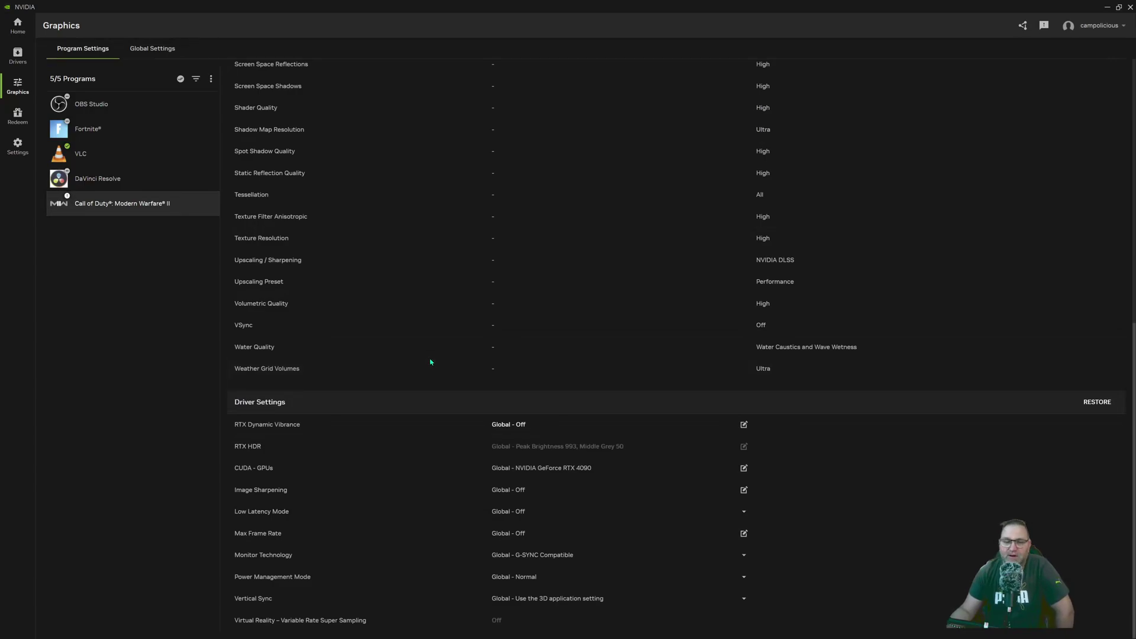
scroll(429, 360, "up", 8)
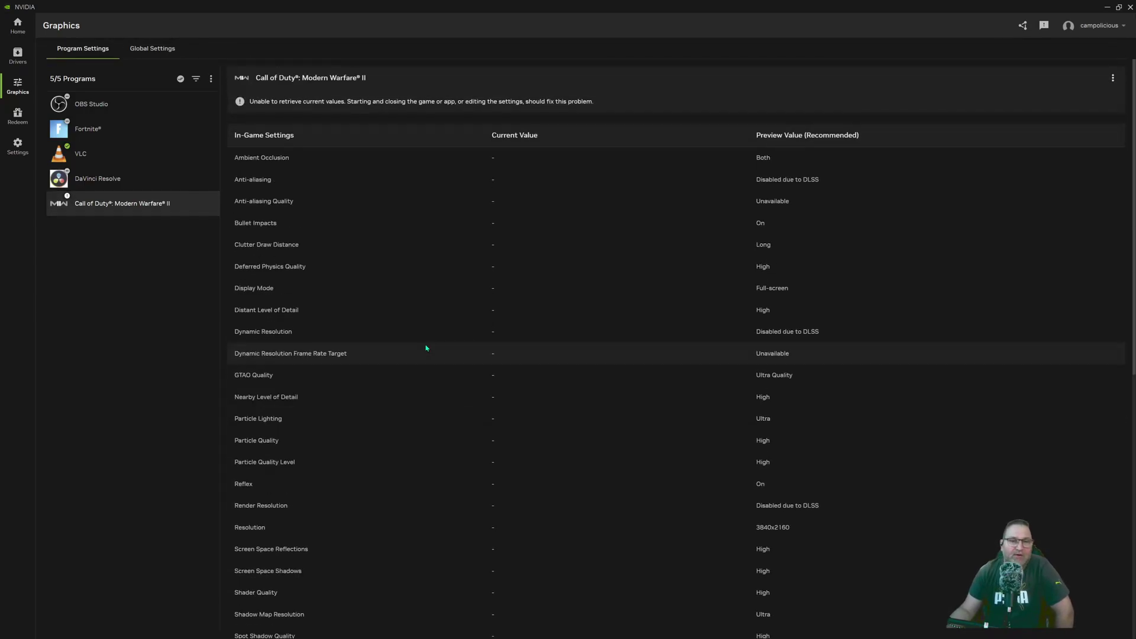
left_click(18, 115)
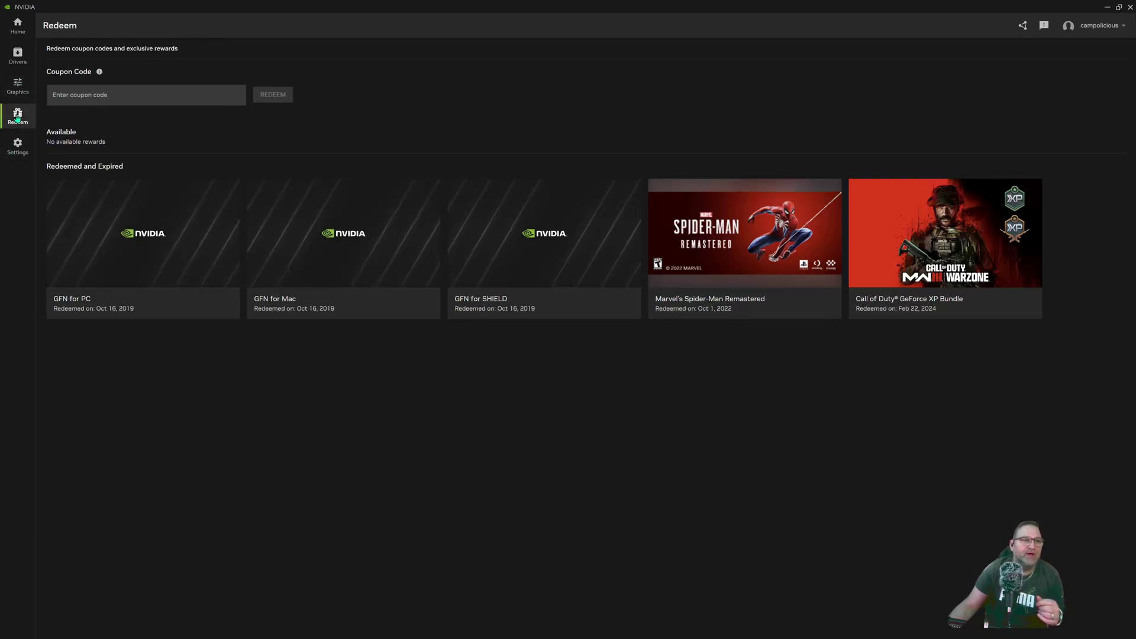
Show the System tab listing system specs, NVIDIA overlay, and Game filters and Photo mode.
left_click(18, 146)
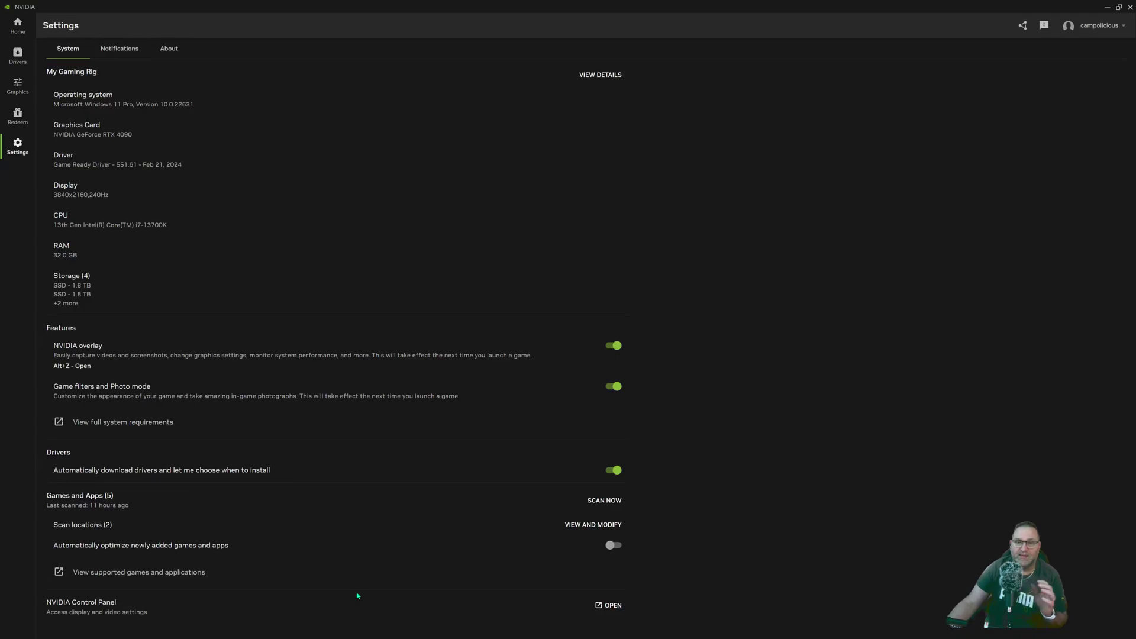
Restore down the NVIDIA App window, move it lower right, and launch NVIDIA Control Panel from the desktop menu.
left_click(1119, 8)
left_click_drag(792, 123, 1038, 277)
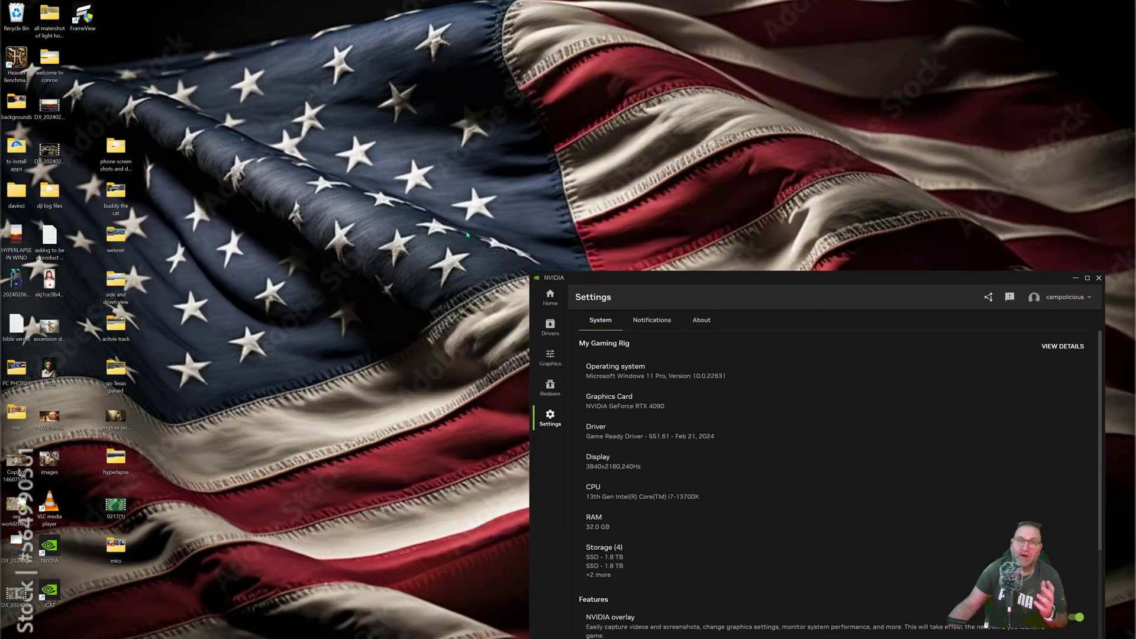
right_click(285, 219)
left_click(327, 362)
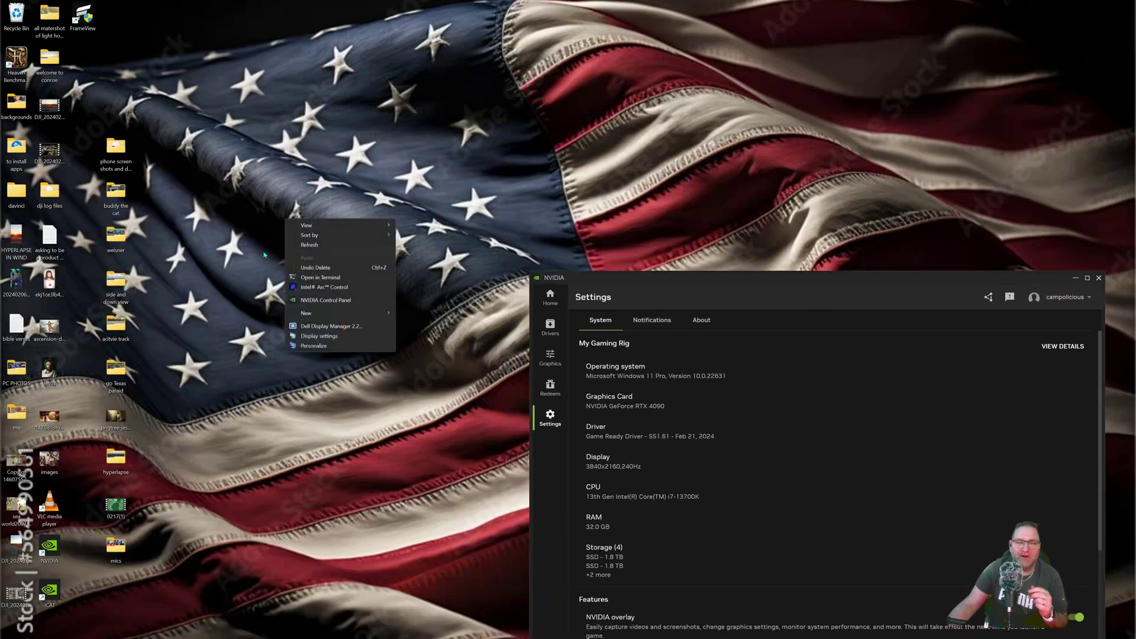
left_click(319, 301)
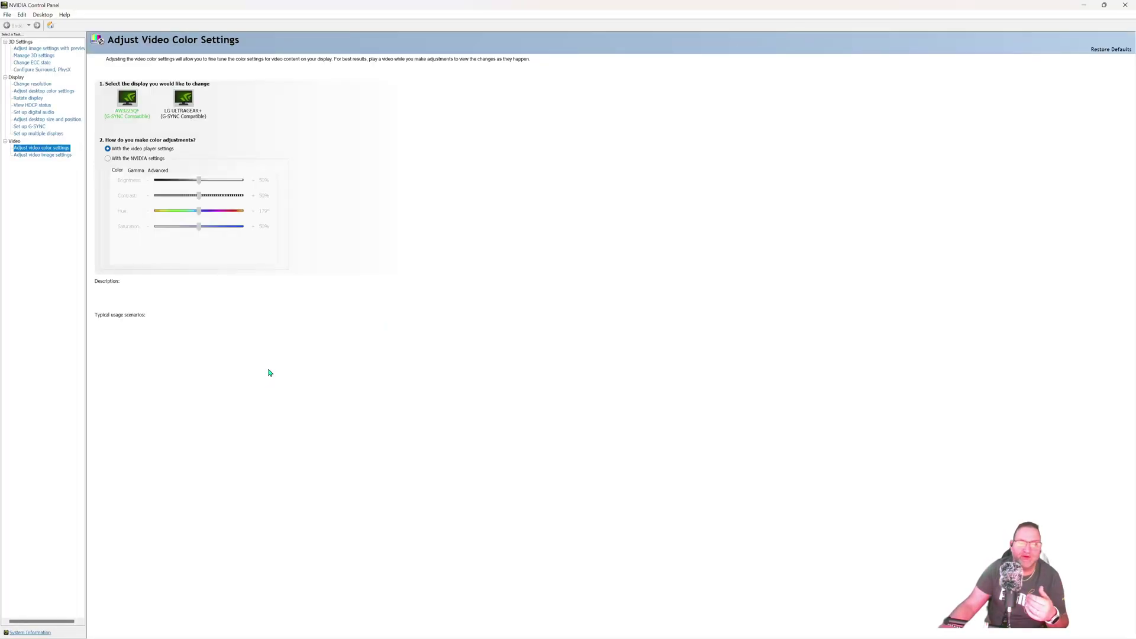
Browse the video image, image-with-preview and Manage 3D Settings pages, checking Max Frame Rate.
left_click(39, 155)
left_click(22, 147)
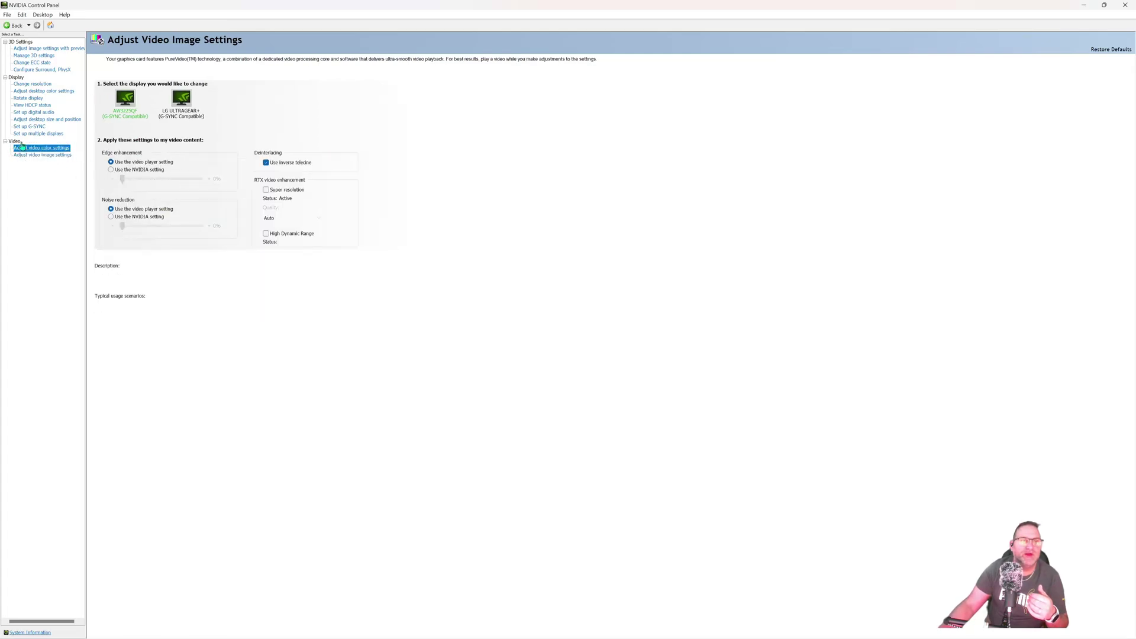
left_click(42, 50)
left_click(40, 55)
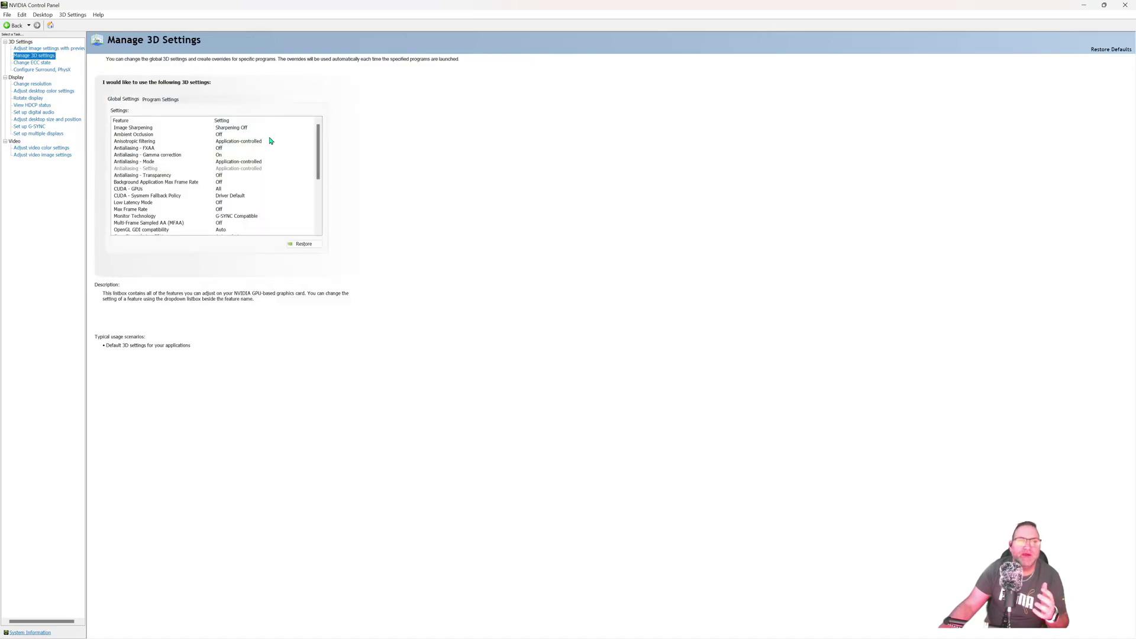
scroll(271, 145, "down", 5)
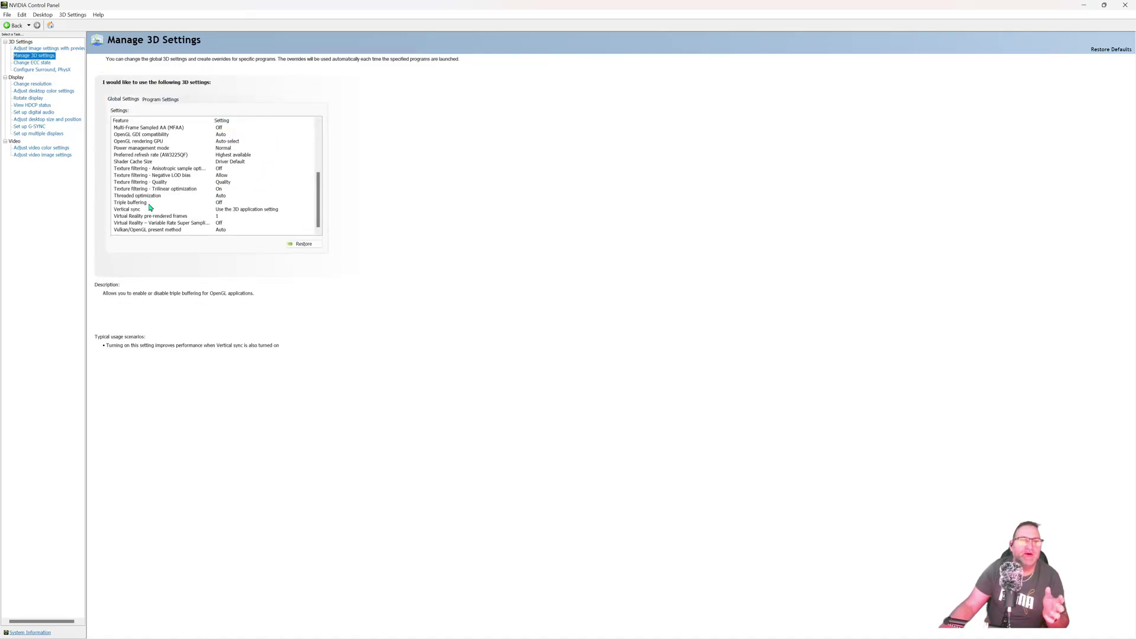
scroll(178, 204, "up", 1)
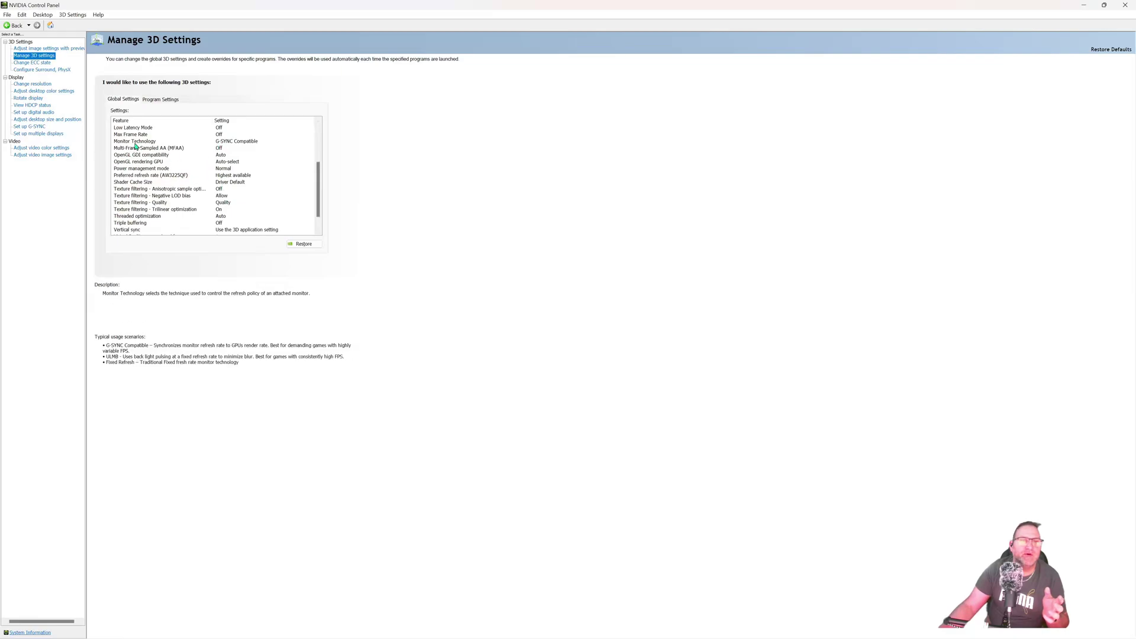
left_click(179, 135)
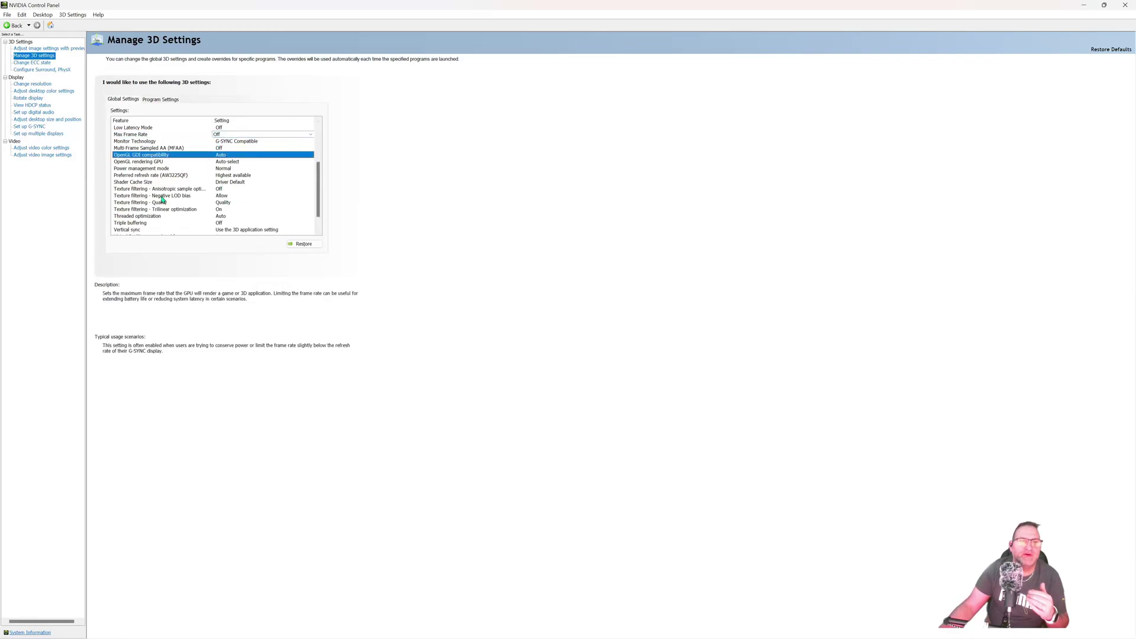
Glance at Change ECC State and Surround/PhysX, then show the AW3225QF's resolution at 3840 × 2160, 240Hz.
left_click(37, 63)
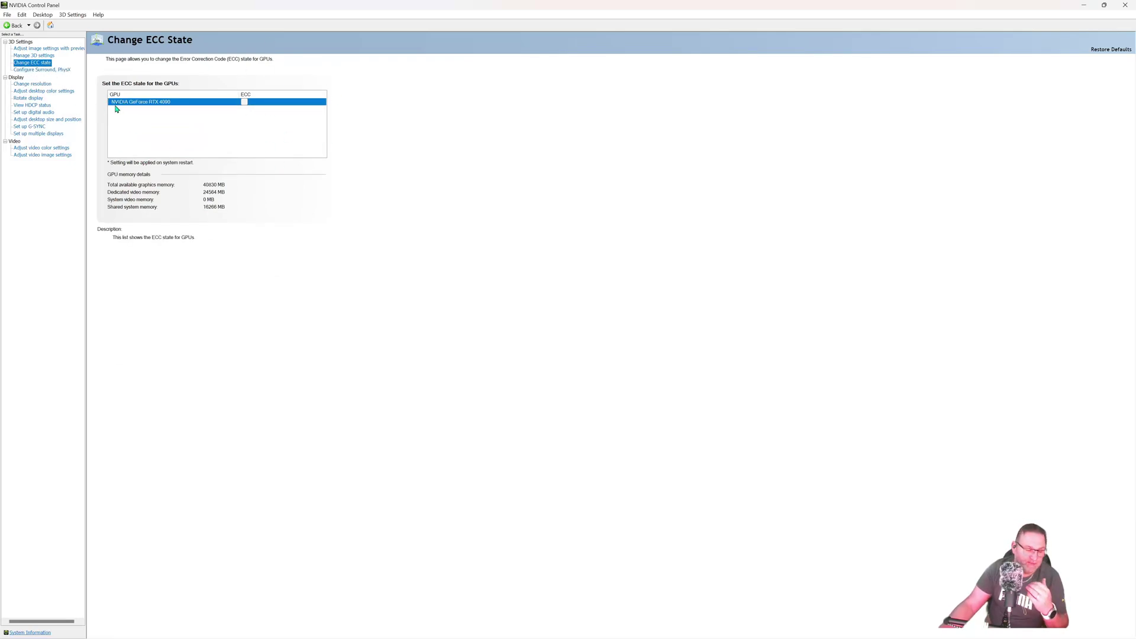
left_click(38, 70)
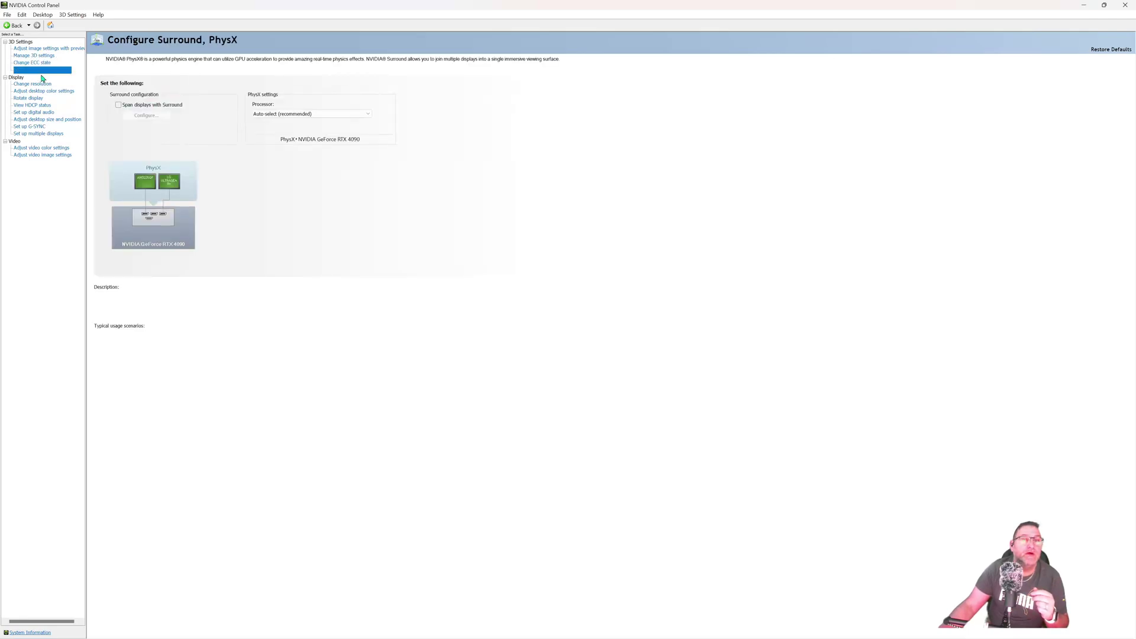
left_click(39, 84)
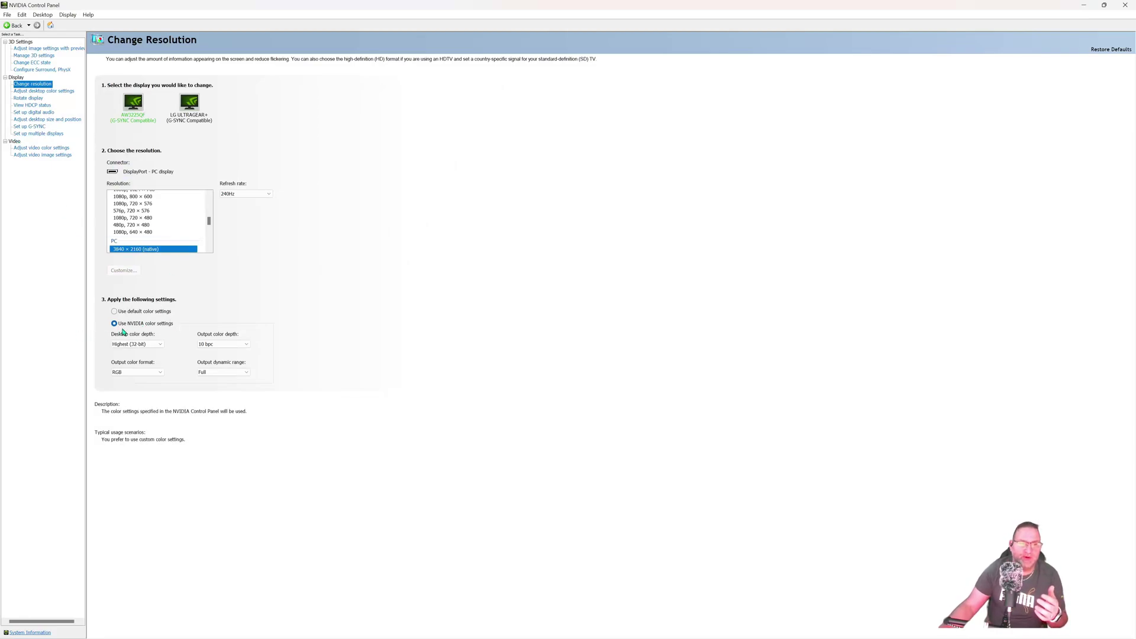
Check the AW3225QF's output colour depth choices, keeping 10 bpc.
left_click(227, 345)
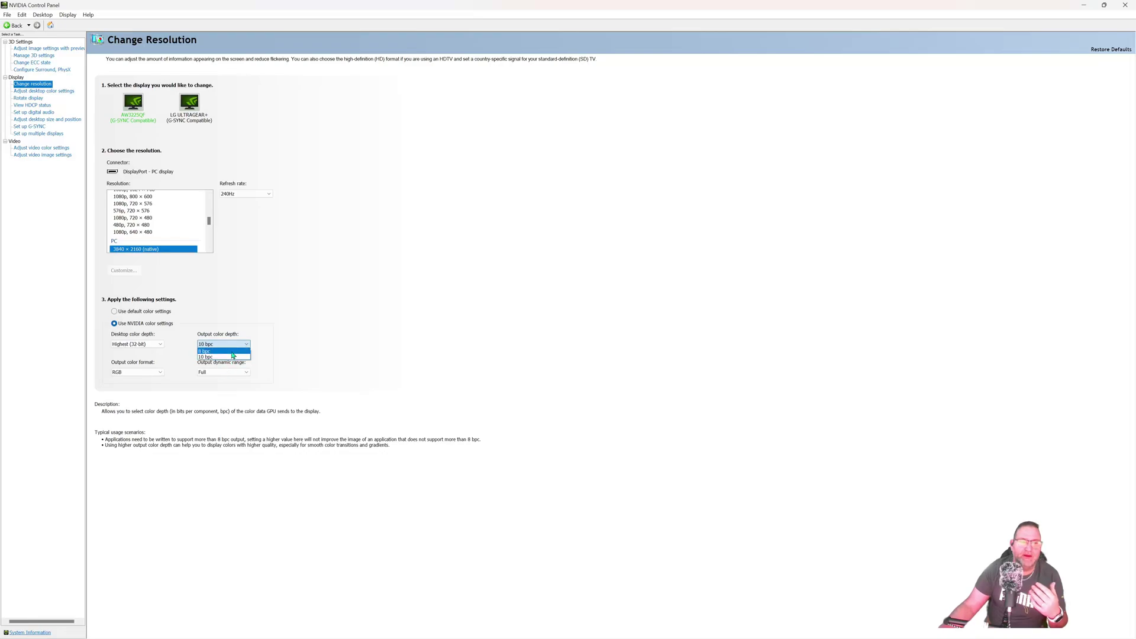
left_click(352, 295)
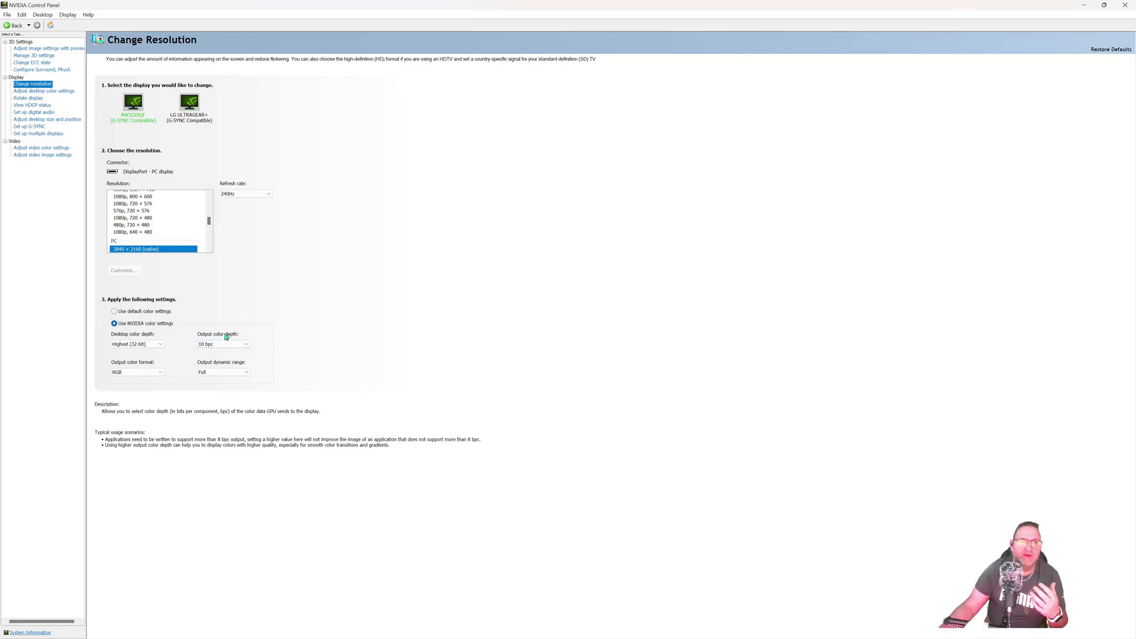
left_click(241, 346)
Give the LG ULTRAGEAR+ NVIDIA colour settings with 12 bpc output colour depth and apply.
left_click(192, 110)
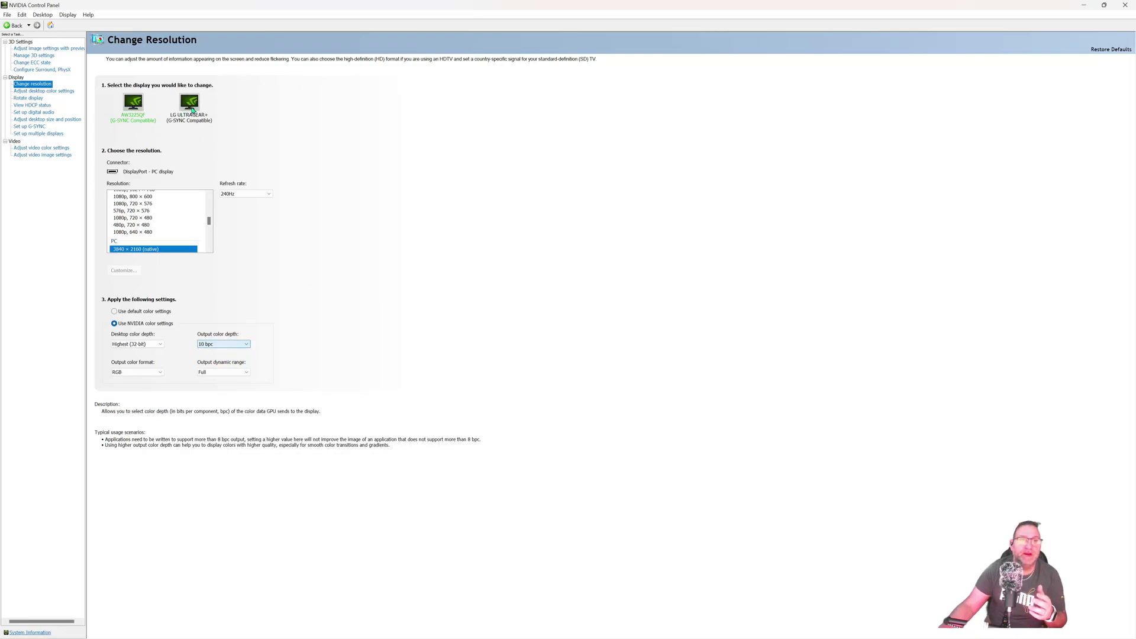
left_click(143, 324)
left_click(244, 343)
left_click(220, 366)
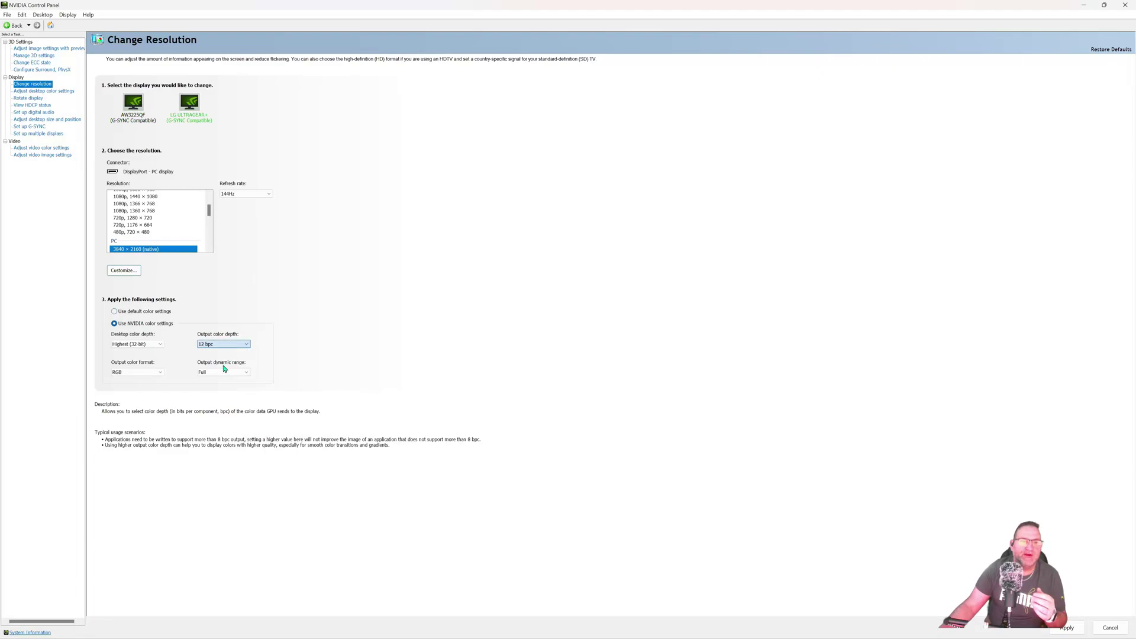
left_click(1066, 628)
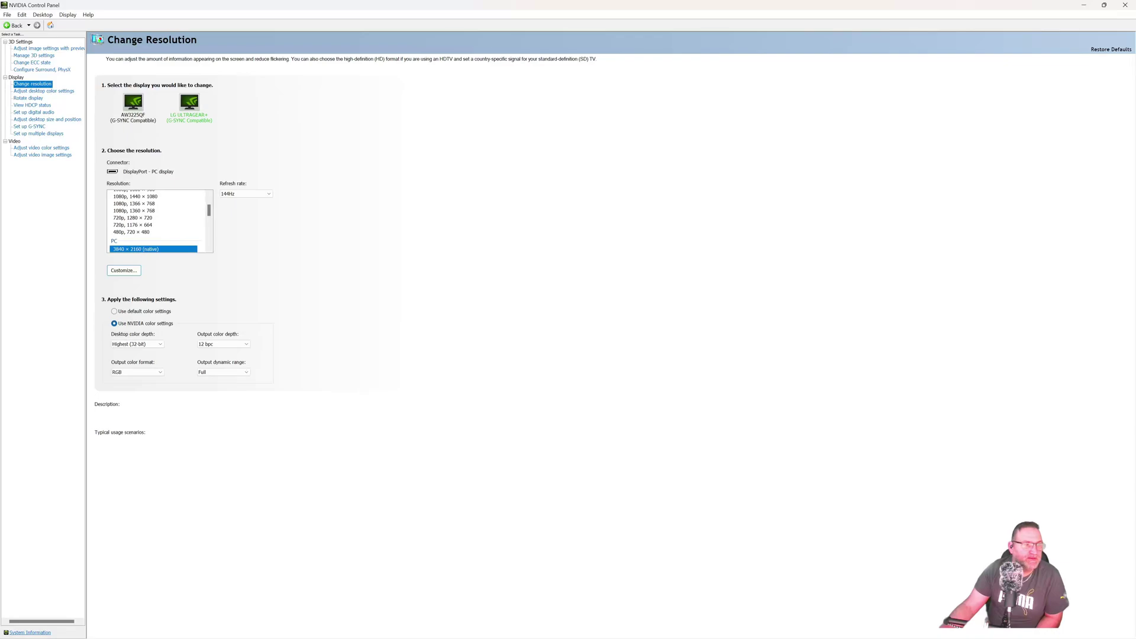
Review the 8, 10 and 12 bpc choices, then return to the AW3225QF display.
left_click(242, 345)
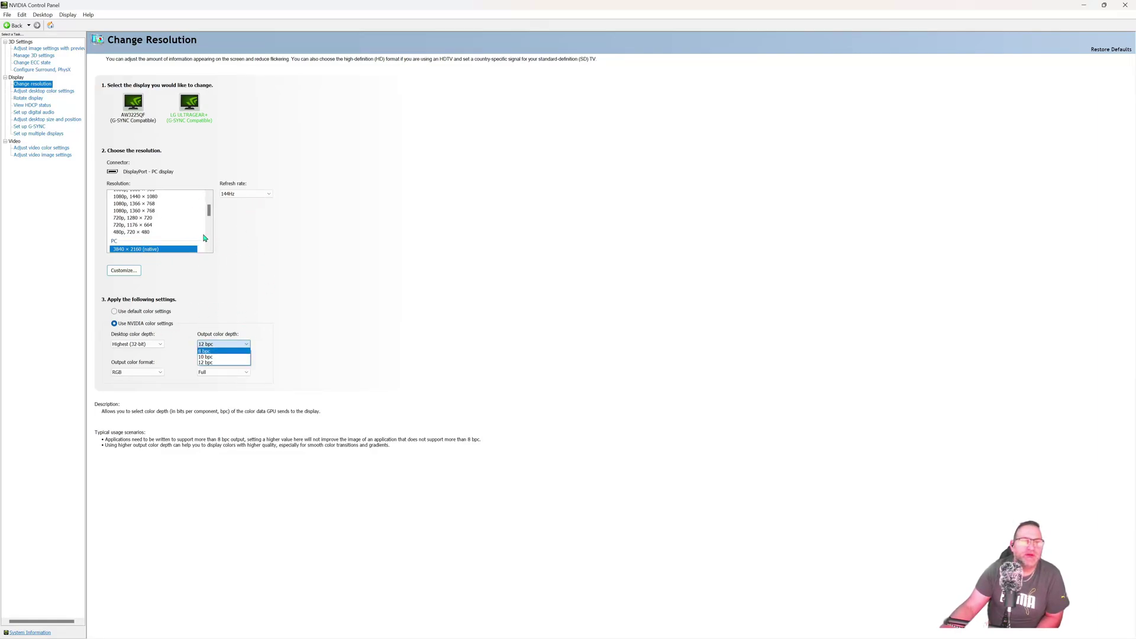
left_click(270, 197)
left_click(263, 195)
left_click(237, 201)
left_click(136, 115)
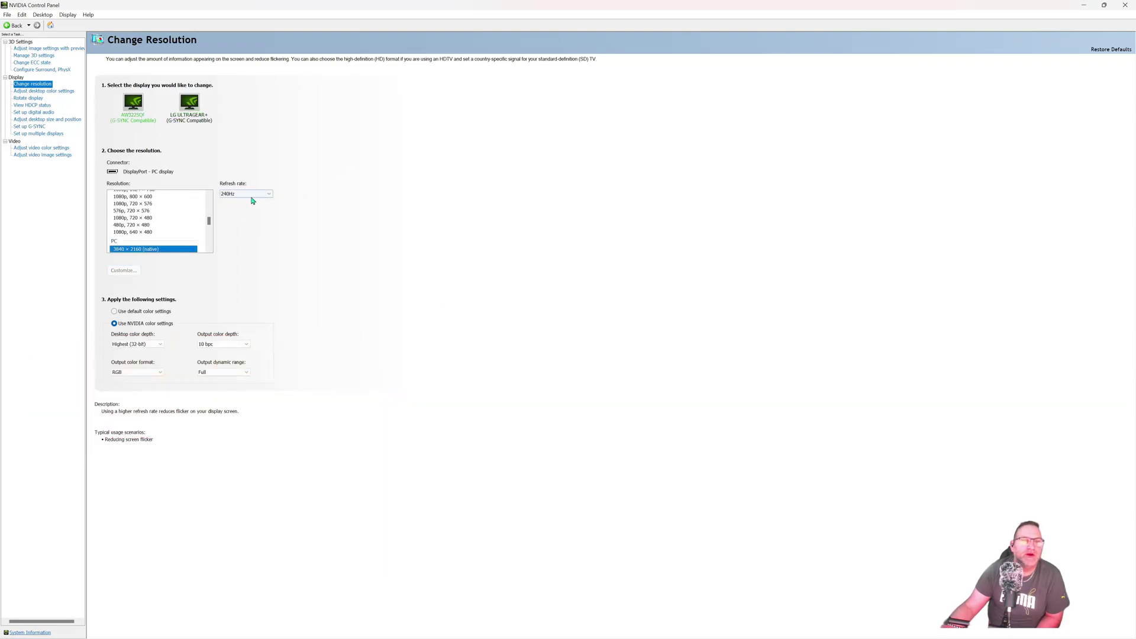
Open Adjust desktop color settings, try digital vibrance at 30%, then cancel back to 80%.
left_click(46, 92)
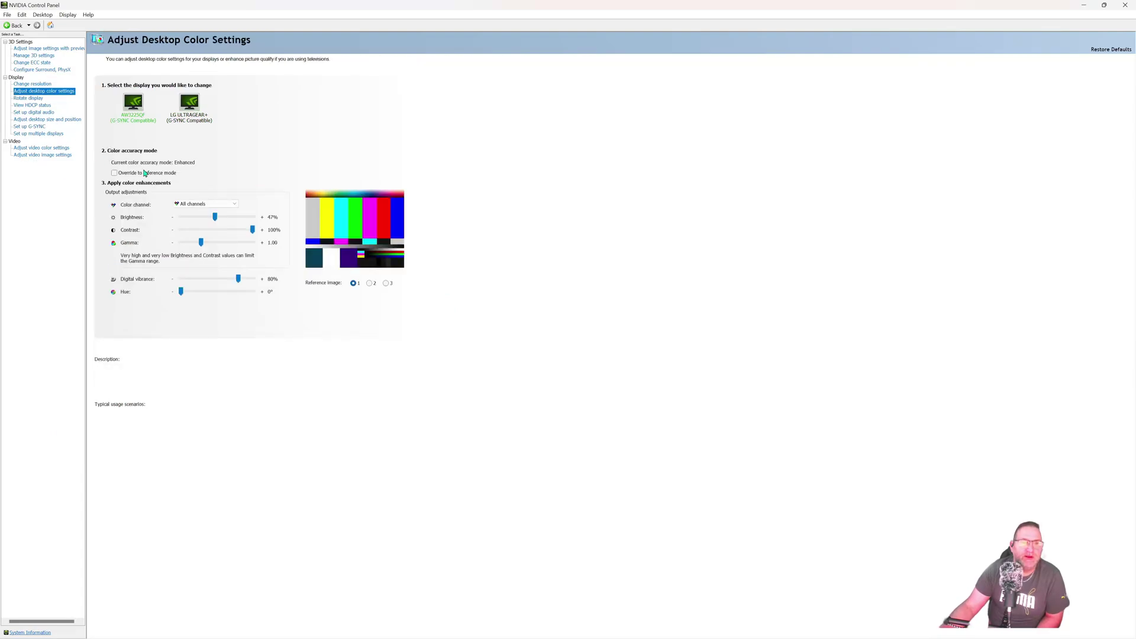
mouse_move(139, 168)
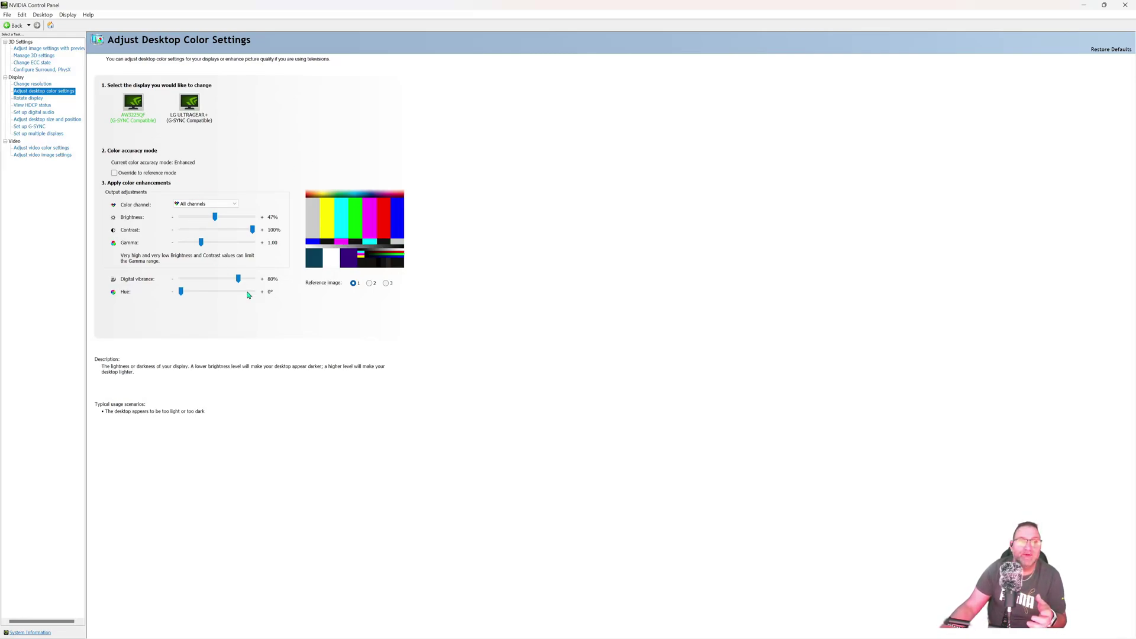
mouse_move(237, 279)
mouse_move(239, 279)
left_mouse_down()
mouse_move(191, 284)
mouse_move(241, 286)
left_mouse_up()
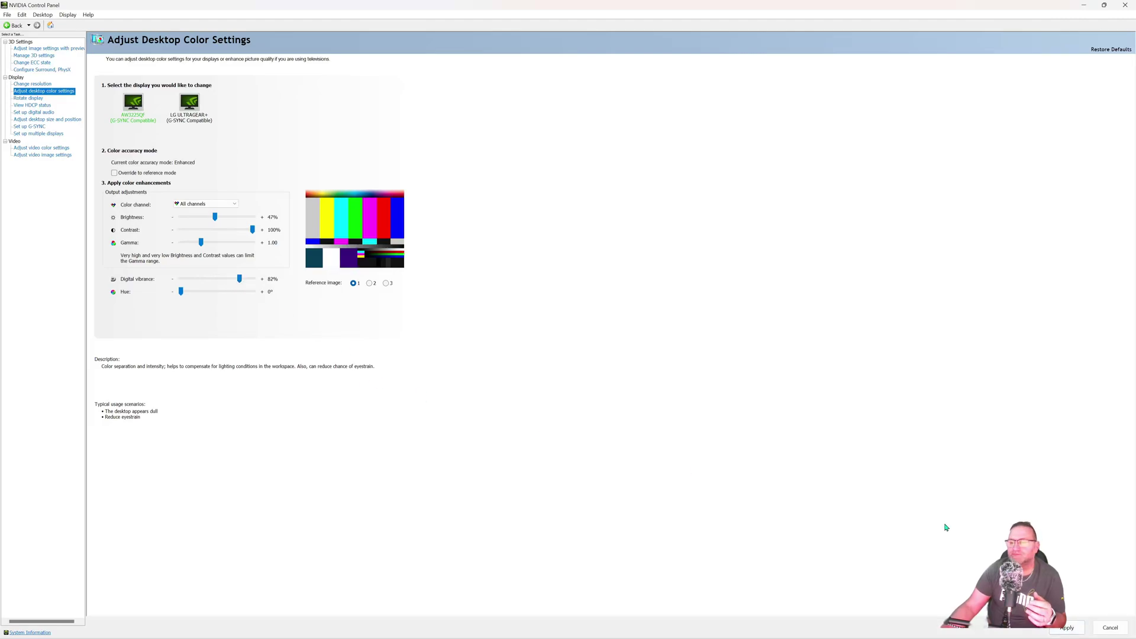
left_click(1114, 629)
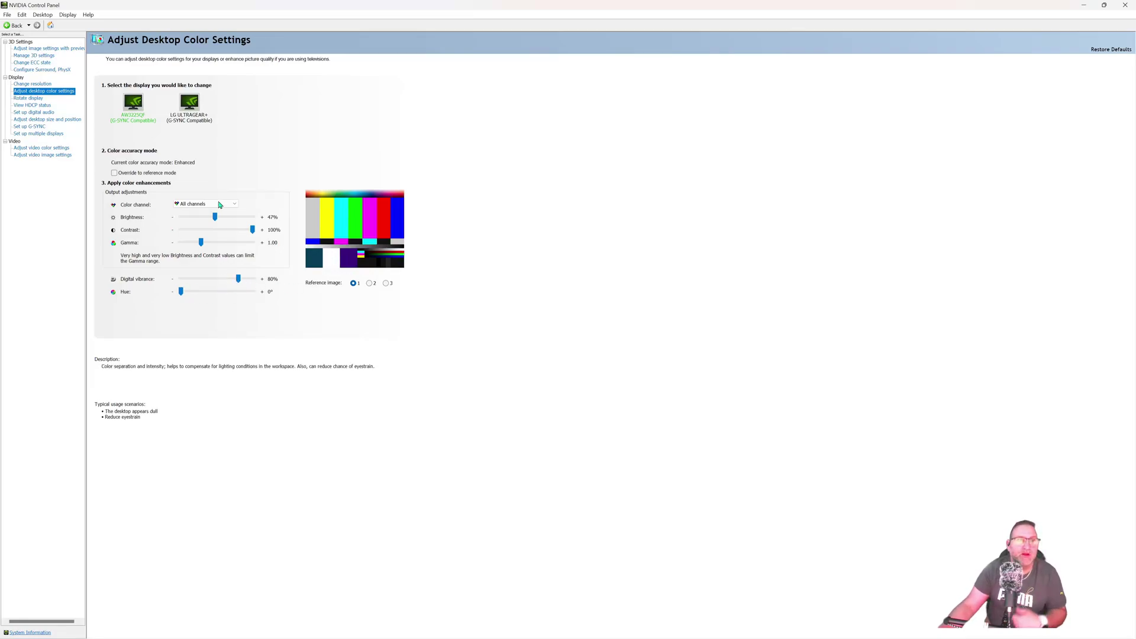
left_click(28, 99)
left_click(27, 106)
left_click(29, 113)
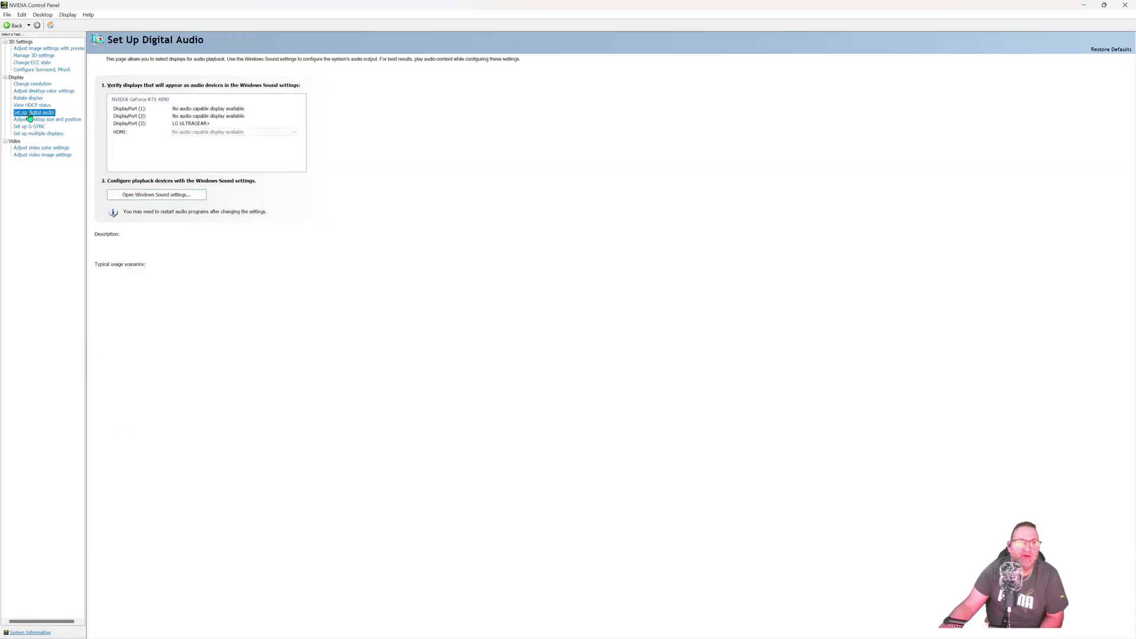
left_click(29, 99)
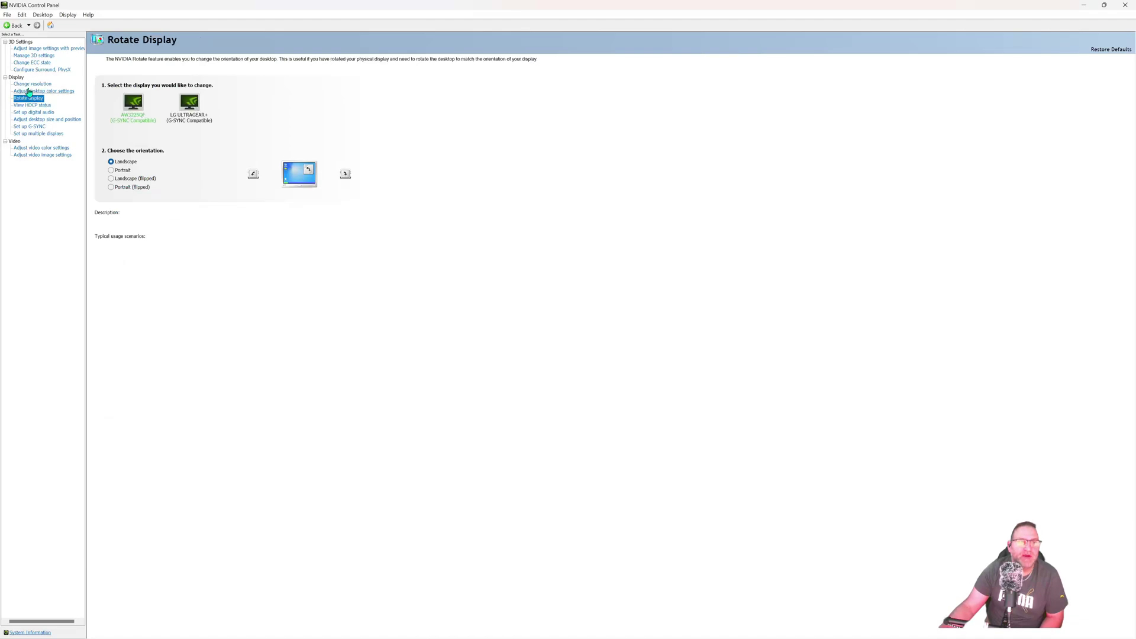
left_click(31, 84)
left_click(34, 92)
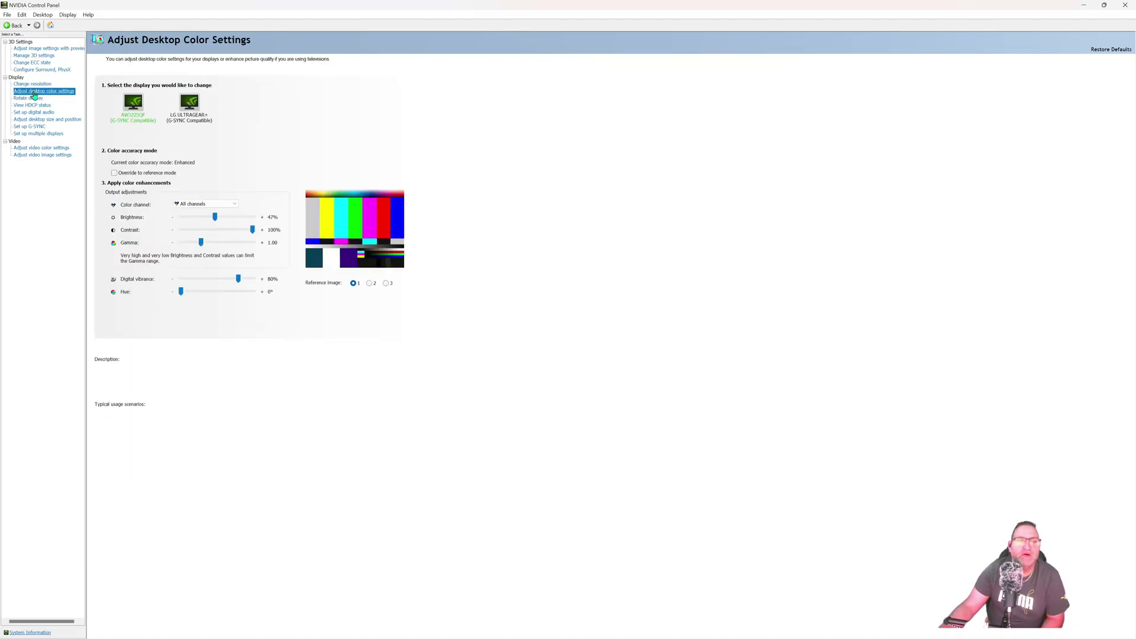